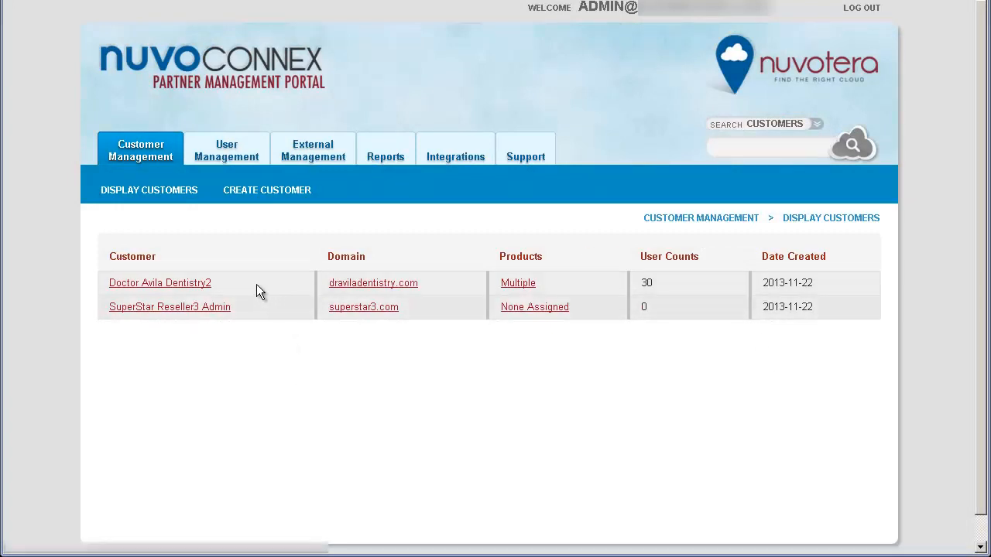
Step: Open the customer record for Doctor Avila Dentistry2 and display its assigned products
{"action": "left_click", "coordinate": [196, 284]}
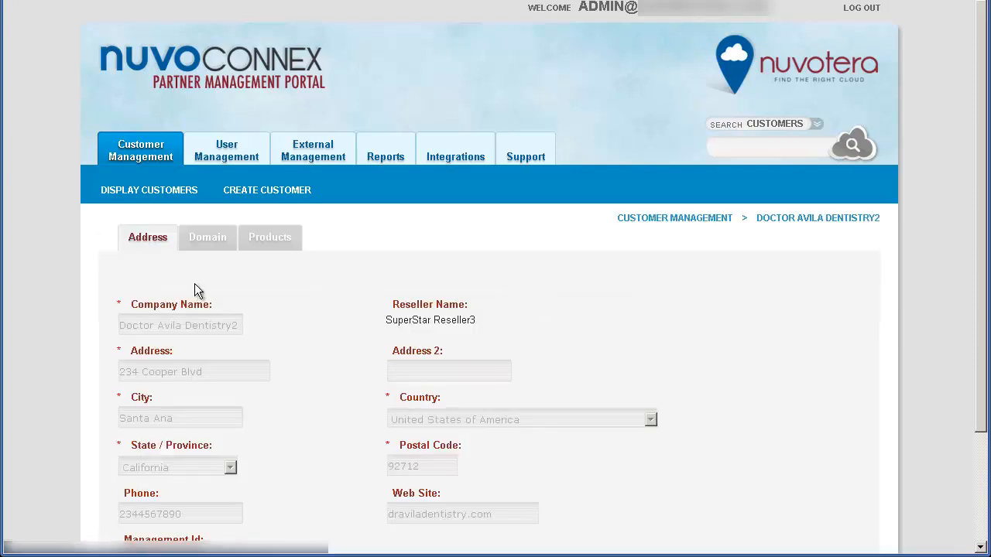
{"action": "left_click", "coordinate": [277, 246]}
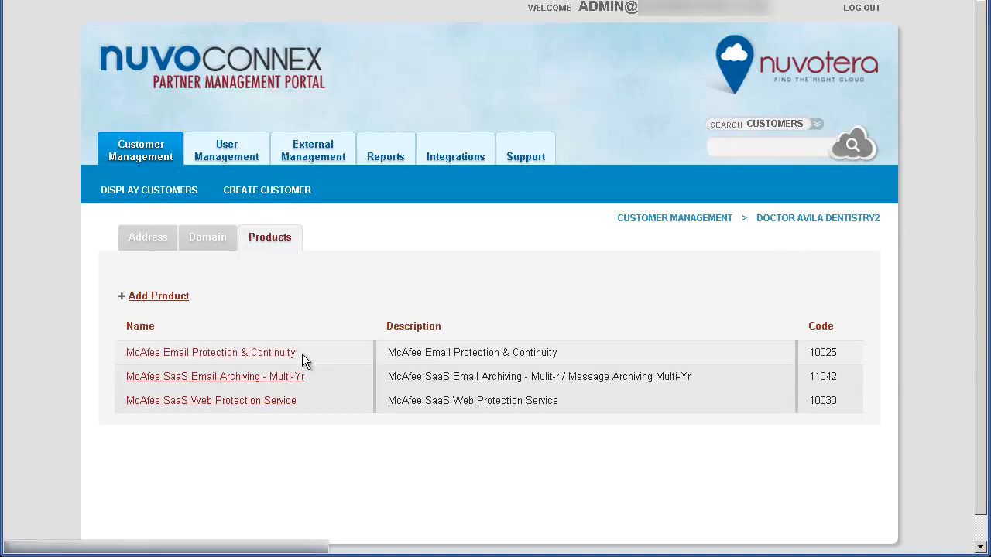
Step: Switch to the customer's console settings and review the Email Protection, Email Archiving and Web Protection sections
{"action": "left_click", "coordinate": [210, 380]}
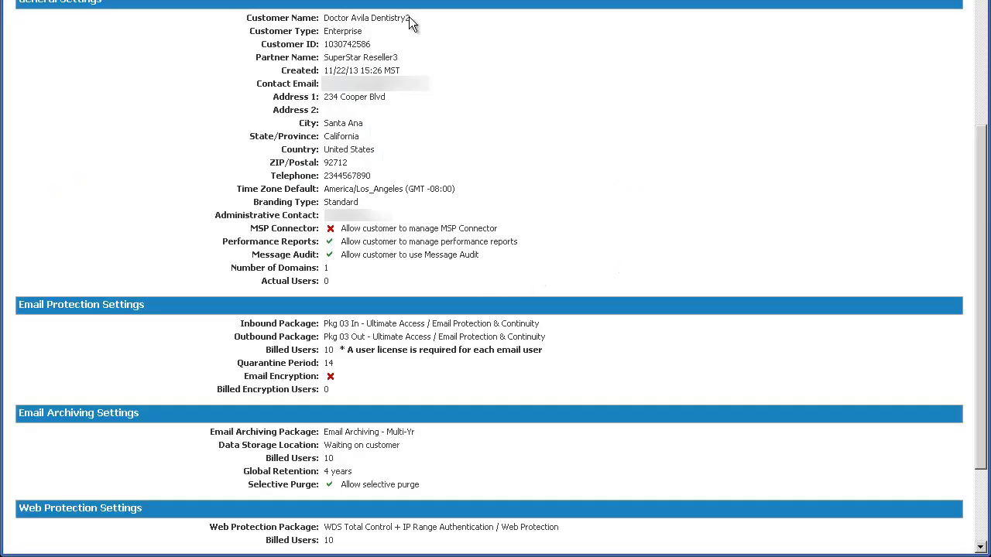
{"action": "left_click_drag", "start_coordinate": [404, 389], "coordinate": [77, 312]}
{"action": "left_click_drag", "start_coordinate": [460, 486], "coordinate": [48, 412]}
{"action": "left_click", "coordinate": [442, 485]}
{"action": "left_click_drag", "start_coordinate": [379, 546], "coordinate": [321, 509]}
{"action": "left_click", "coordinate": [733, 397]}
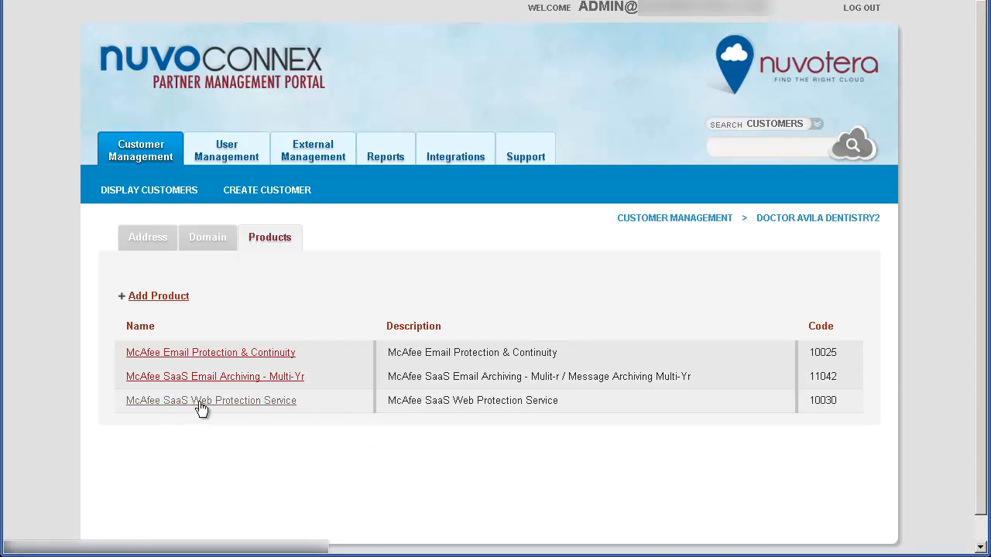
Step: Deprovision the McAfee SaaS Web Protection Service from Doctor Avila Dentistry2, reviewing the web protection warning and confirming both prompts
{"action": "left_click", "coordinate": [276, 401]}
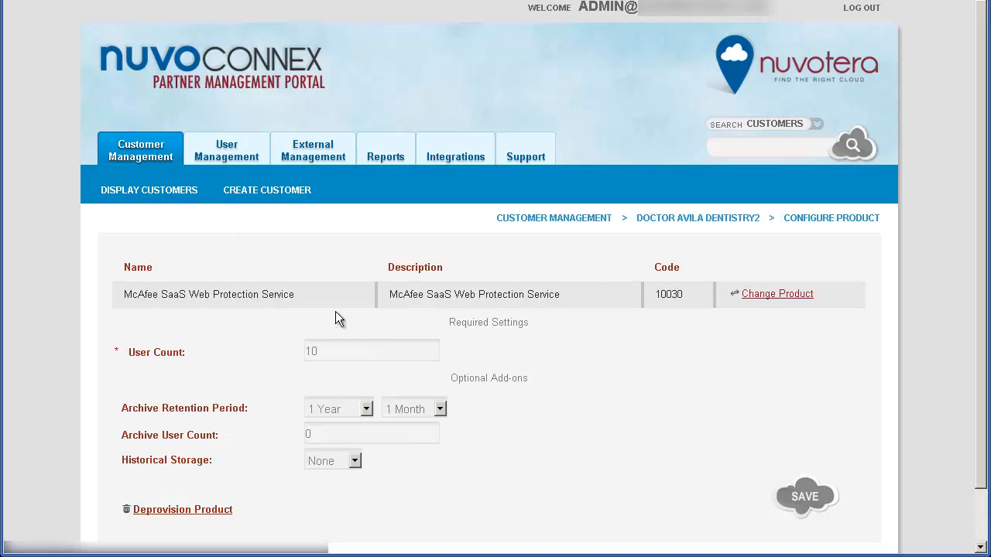
{"action": "scroll", "coordinate": [335, 312], "scroll_direction": "down", "scroll_amount": 1}
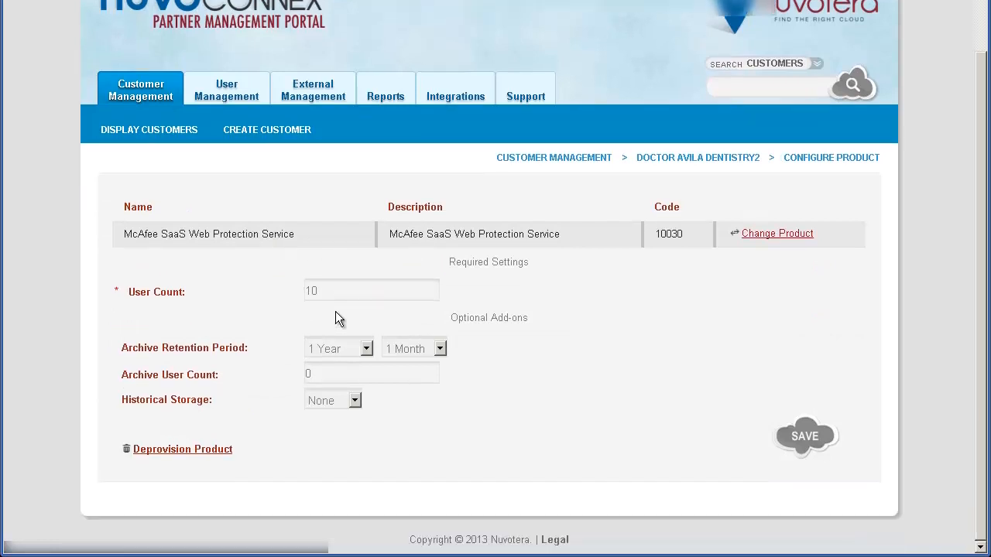
{"action": "left_click", "coordinate": [172, 450]}
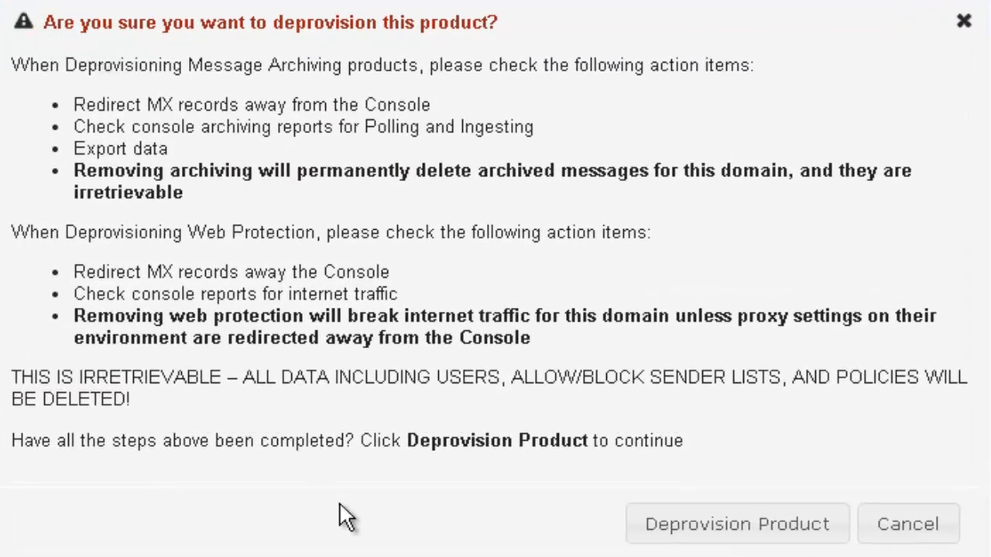
{"action": "left_click_drag", "start_coordinate": [588, 349], "coordinate": [78, 318]}
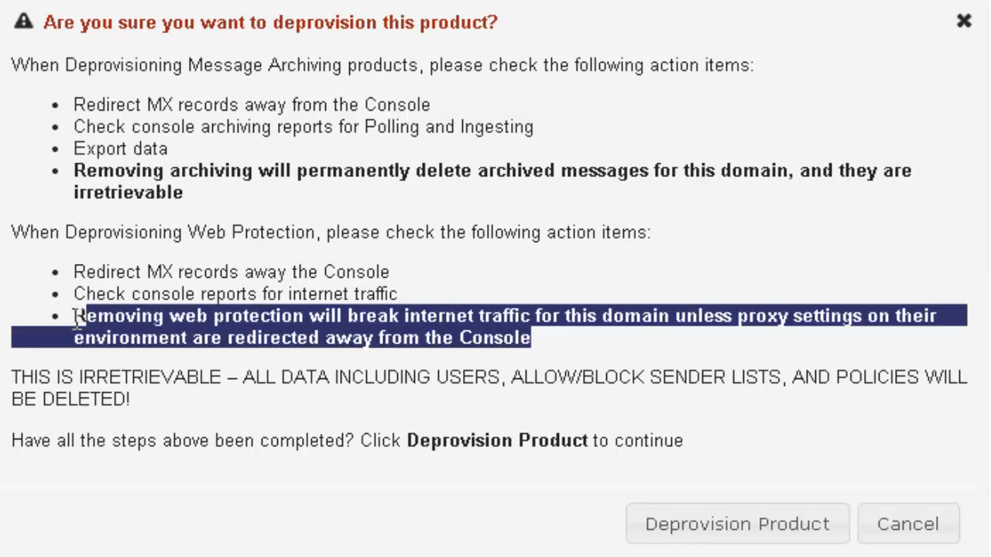
{"action": "left_click", "coordinate": [295, 395]}
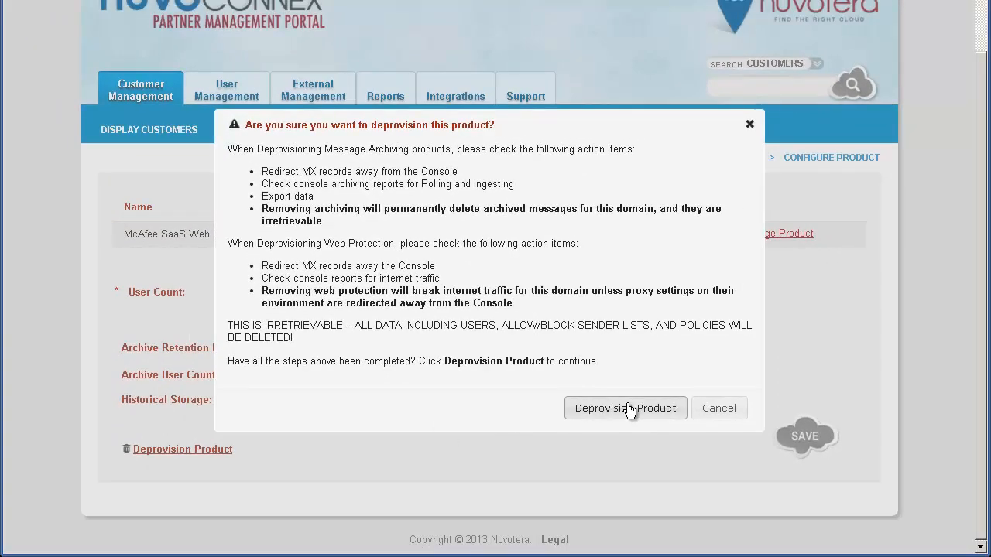
{"action": "left_click", "coordinate": [576, 414]}
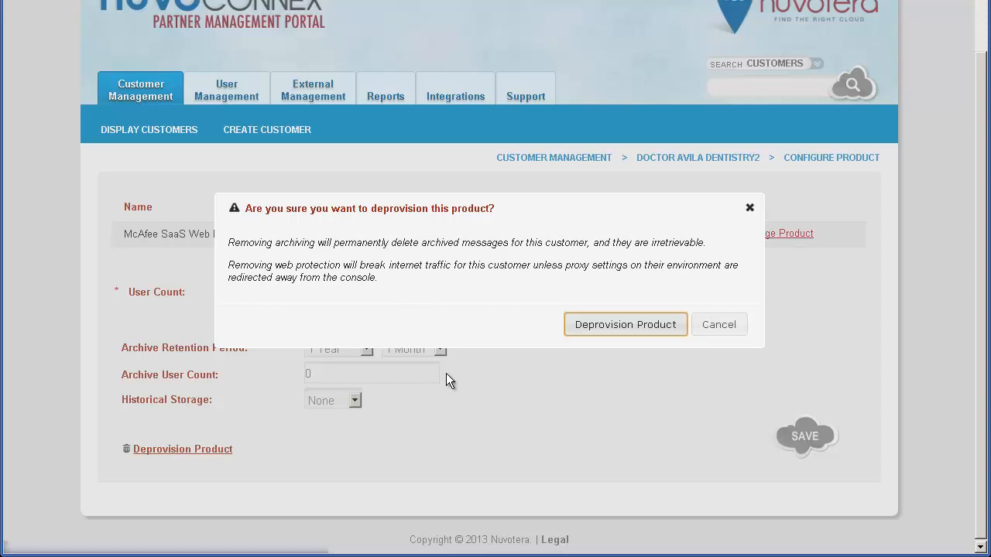
{"action": "left_click", "coordinate": [612, 328]}
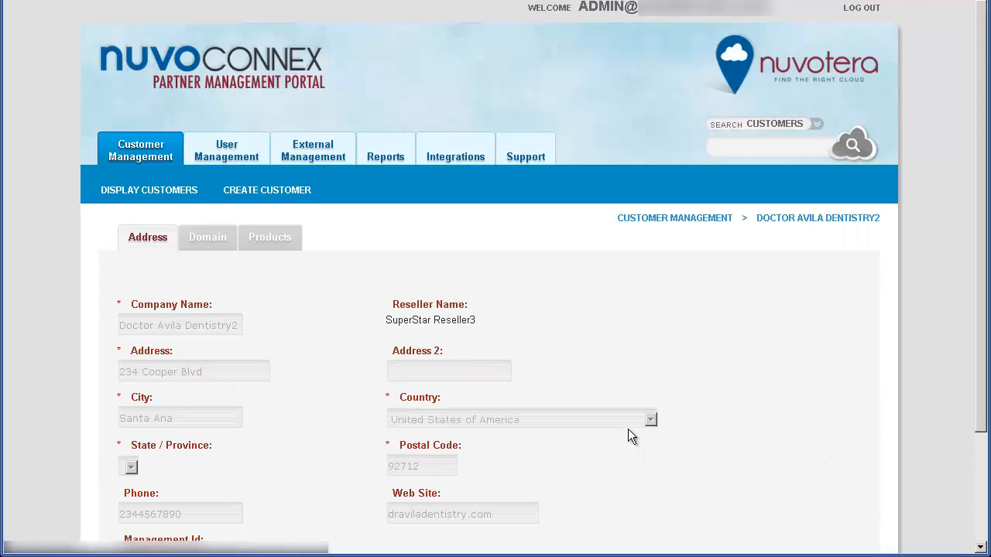
Step: Check the customer's product list and its console settings after the Web Protection removal, and return to the product list
{"action": "scroll", "coordinate": [628, 428], "scroll_direction": "down", "scroll_amount": 3}
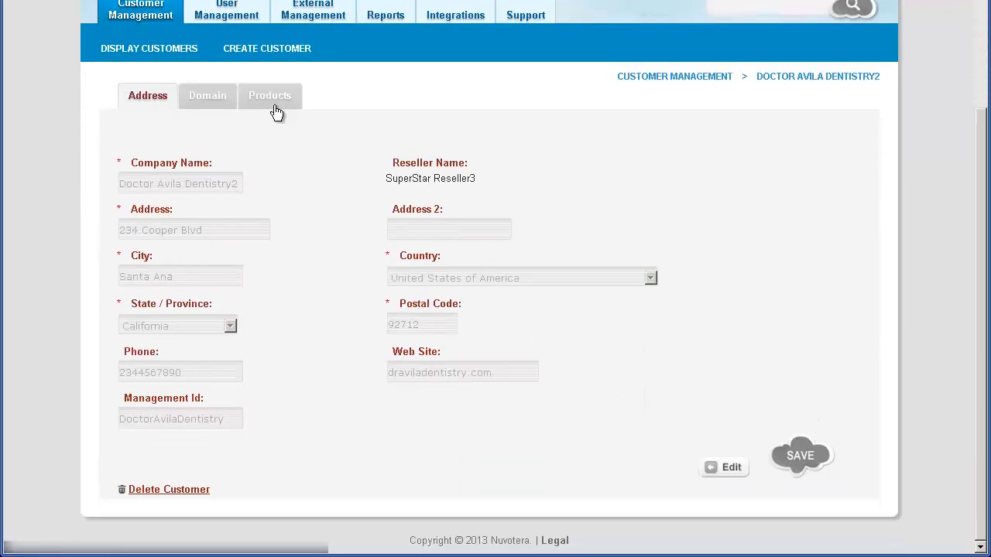
{"action": "left_click", "coordinate": [275, 102]}
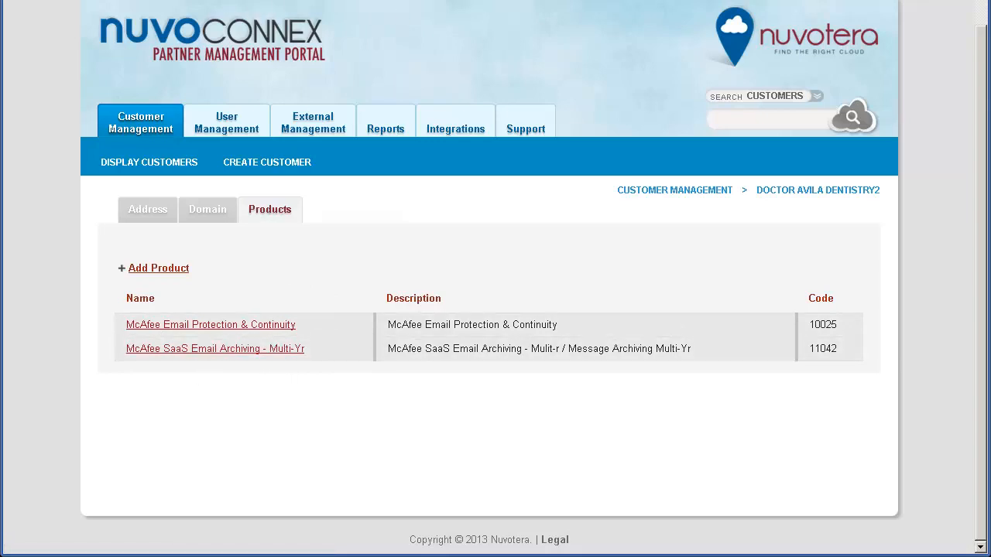
{"action": "left_click", "coordinate": [203, 1]}
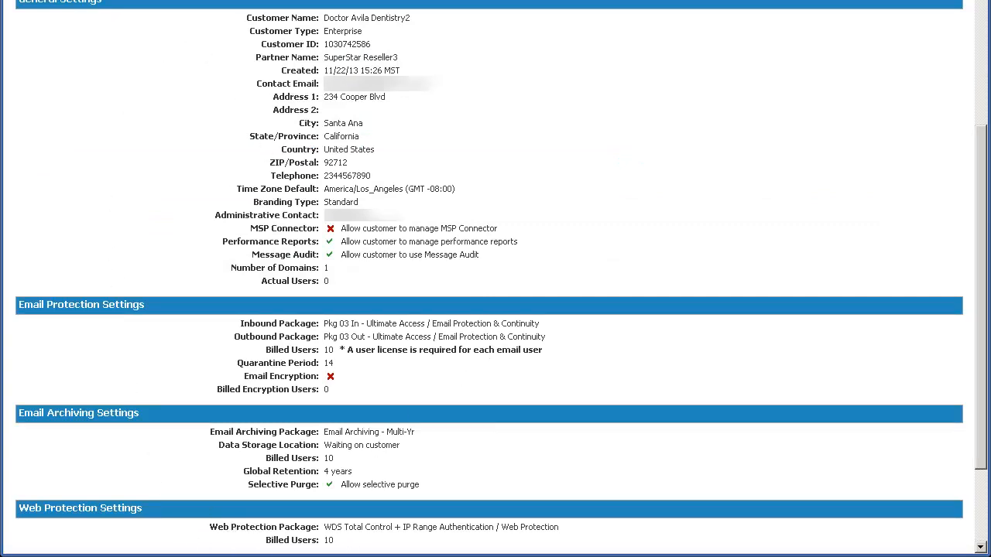
{"action": "left_click", "coordinate": [349, 1]}
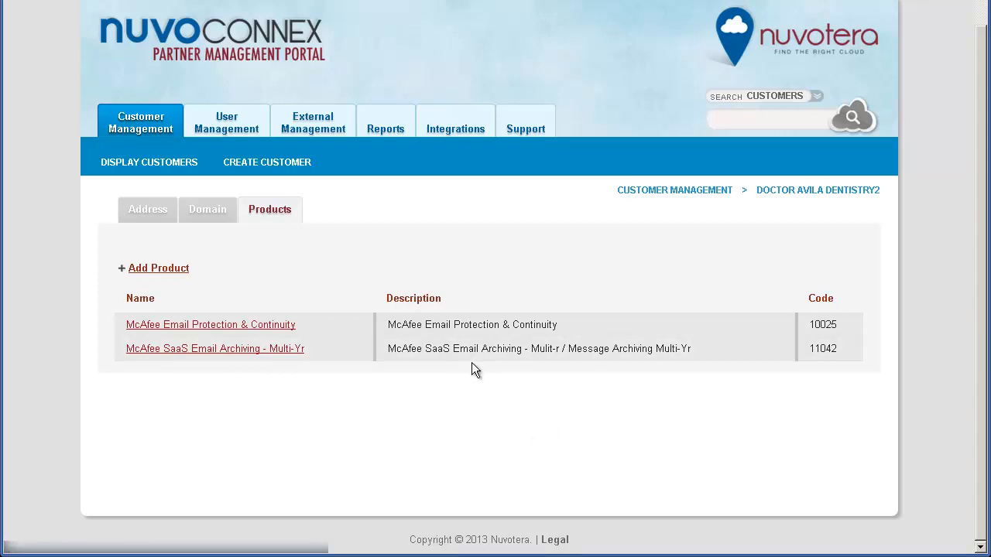
Step: Deprovision the McAfee SaaS Email Archiving - Multi-Yr product, confirming both prompts, and recheck the customer's product list
{"action": "left_click", "coordinate": [220, 350]}
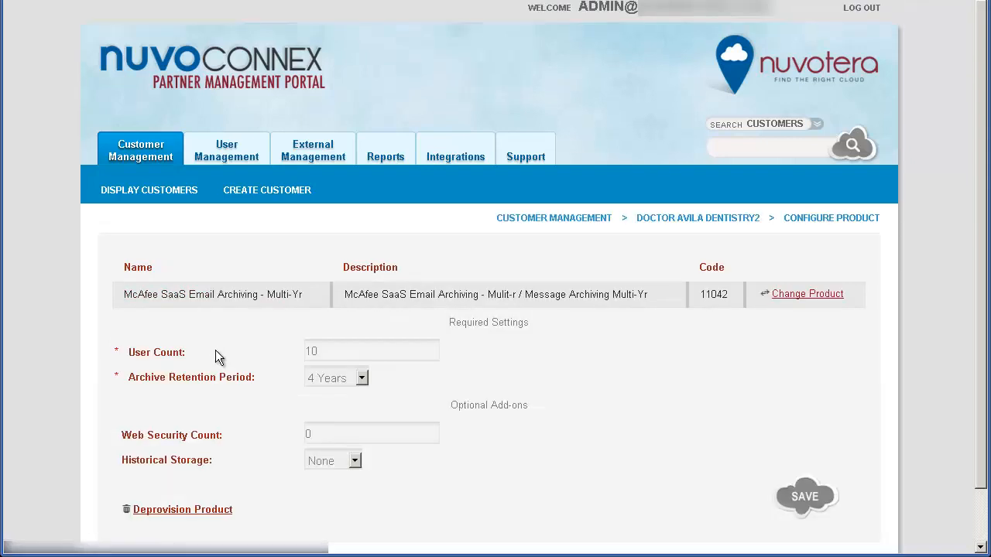
{"action": "left_click", "coordinate": [166, 514]}
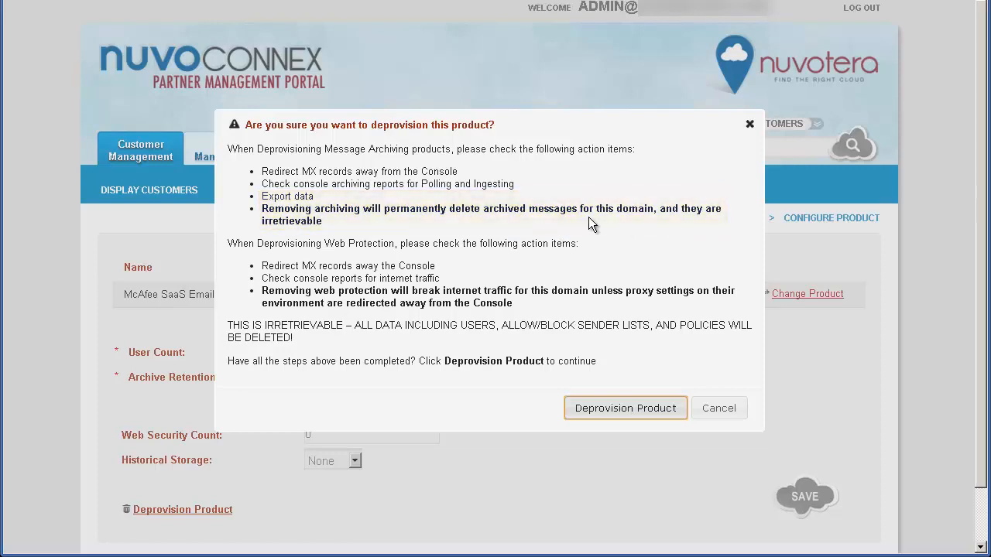
{"action": "left_click", "coordinate": [608, 410]}
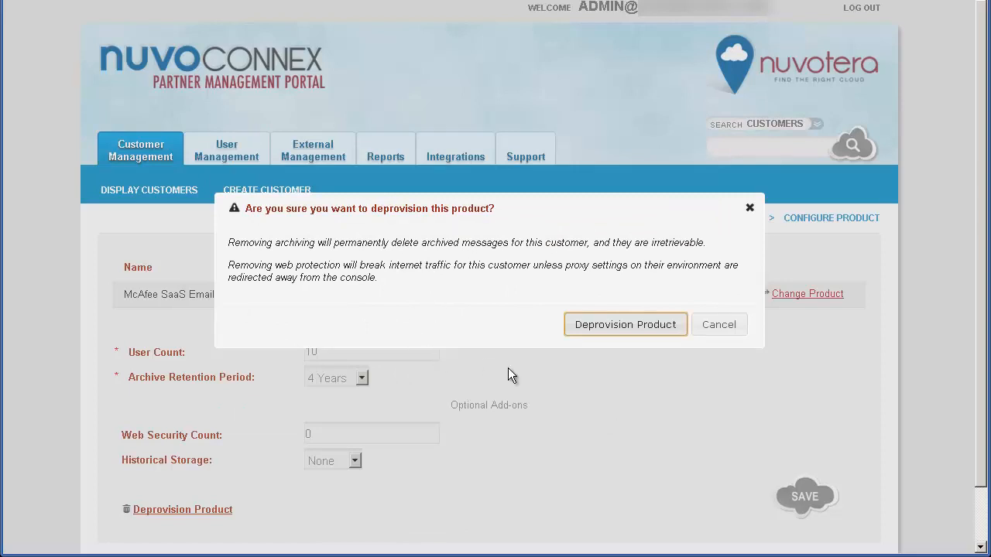
{"action": "left_click", "coordinate": [608, 333]}
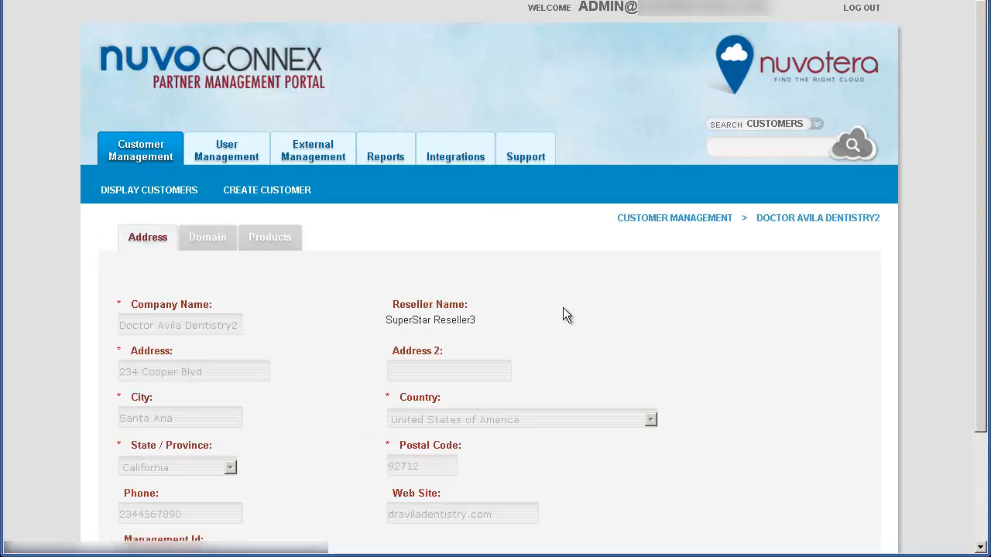
{"action": "left_click", "coordinate": [276, 239]}
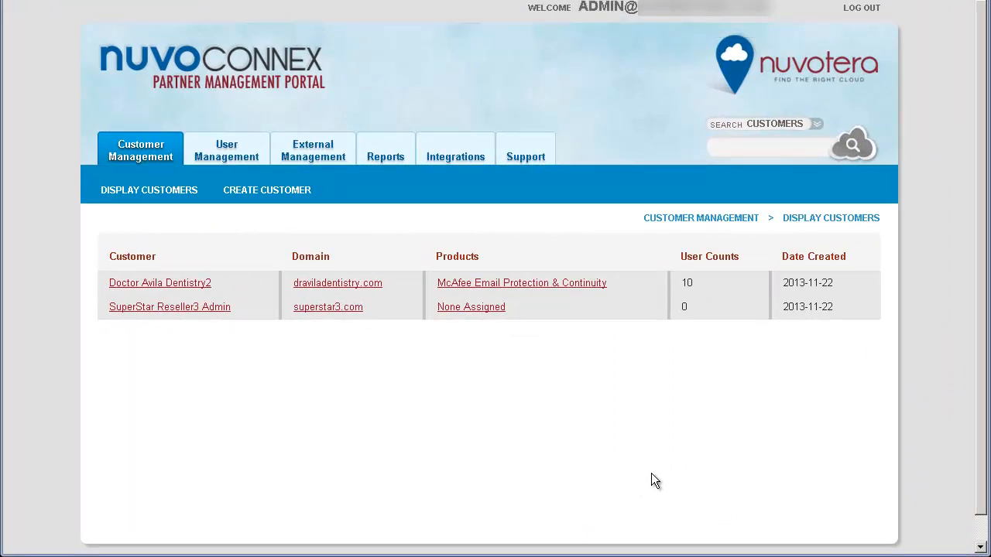
Step: Delete the customer Doctor Avila Dentistry2 from its address record, reviewing the action items and confirming both deletion prompts
{"action": "left_click", "coordinate": [200, 285]}
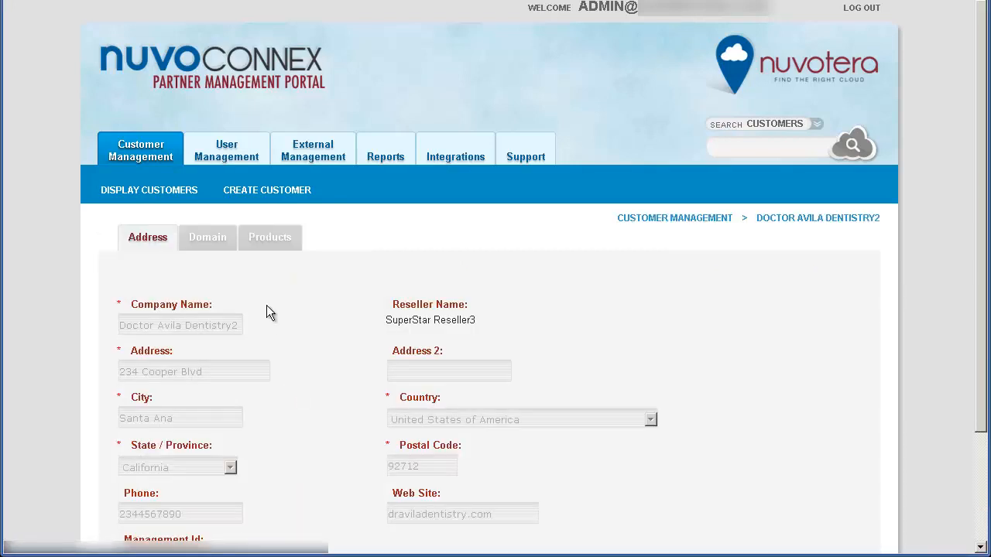
{"action": "scroll", "coordinate": [654, 288], "scroll_direction": "down", "scroll_amount": 3}
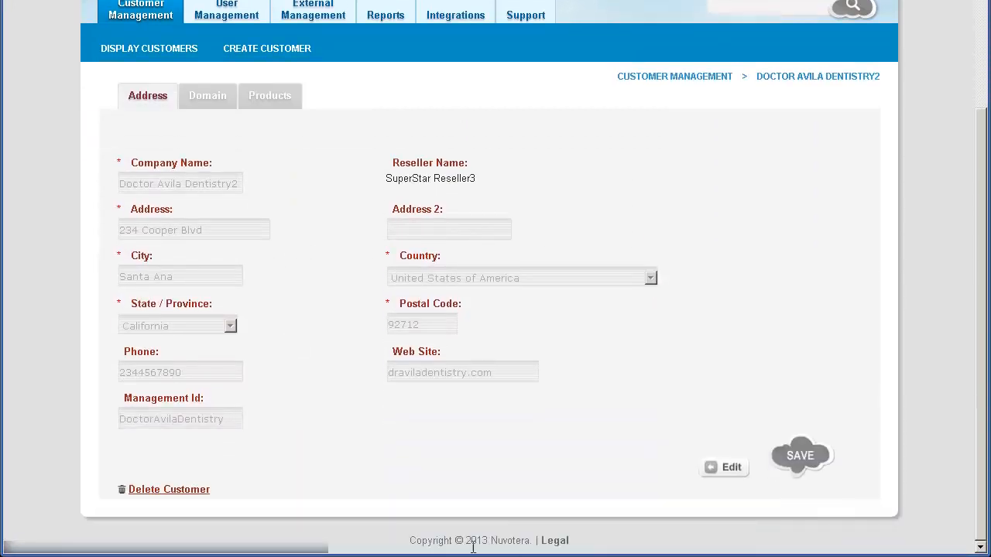
{"action": "left_click", "coordinate": [181, 494]}
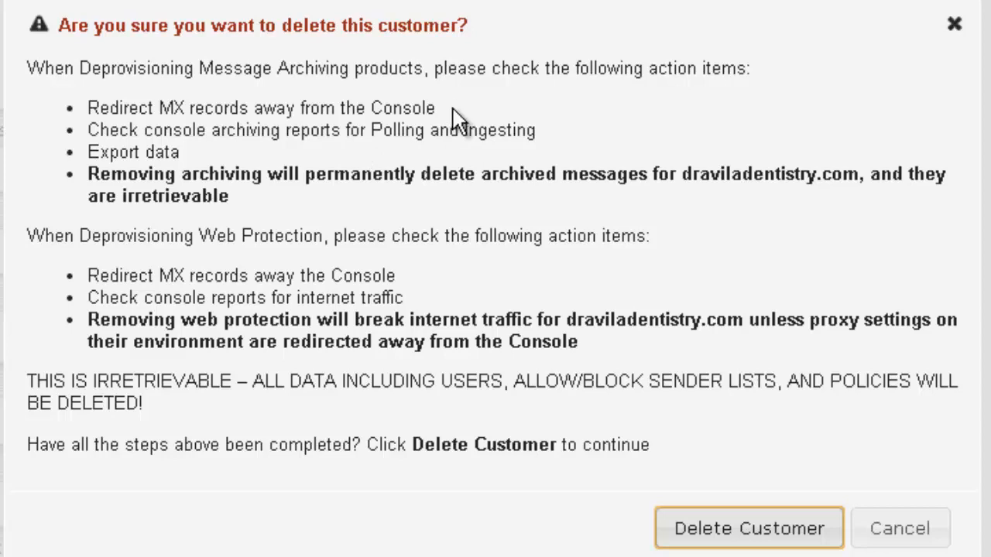
{"action": "left_click_drag", "start_coordinate": [437, 109], "coordinate": [84, 108]}
{"action": "left_click", "coordinate": [236, 345]}
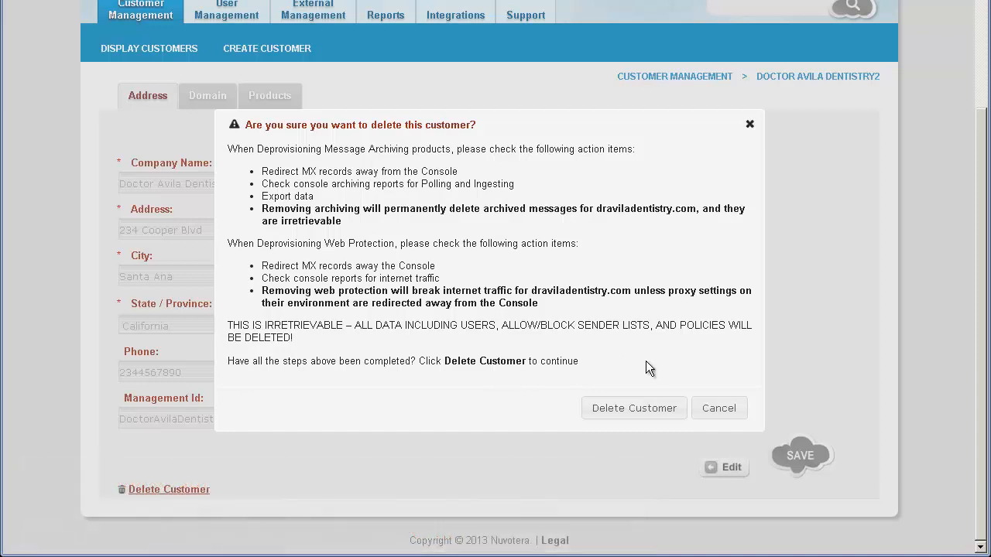
{"action": "left_click", "coordinate": [633, 410]}
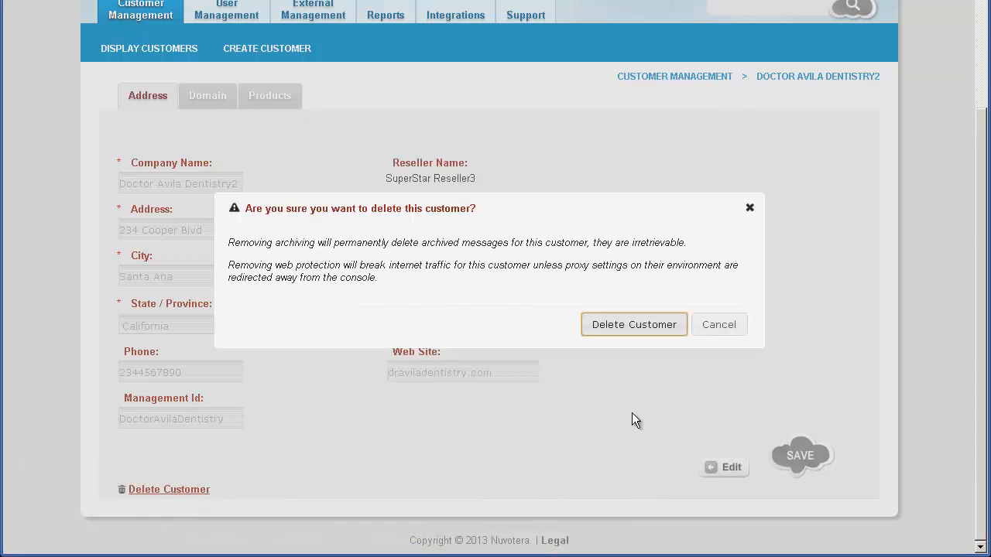
{"action": "left_click", "coordinate": [630, 329]}
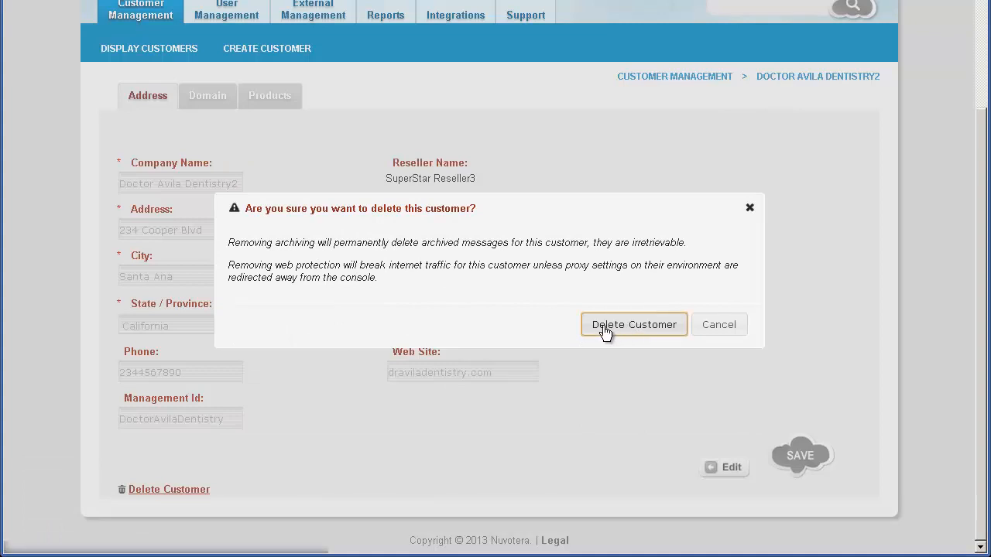